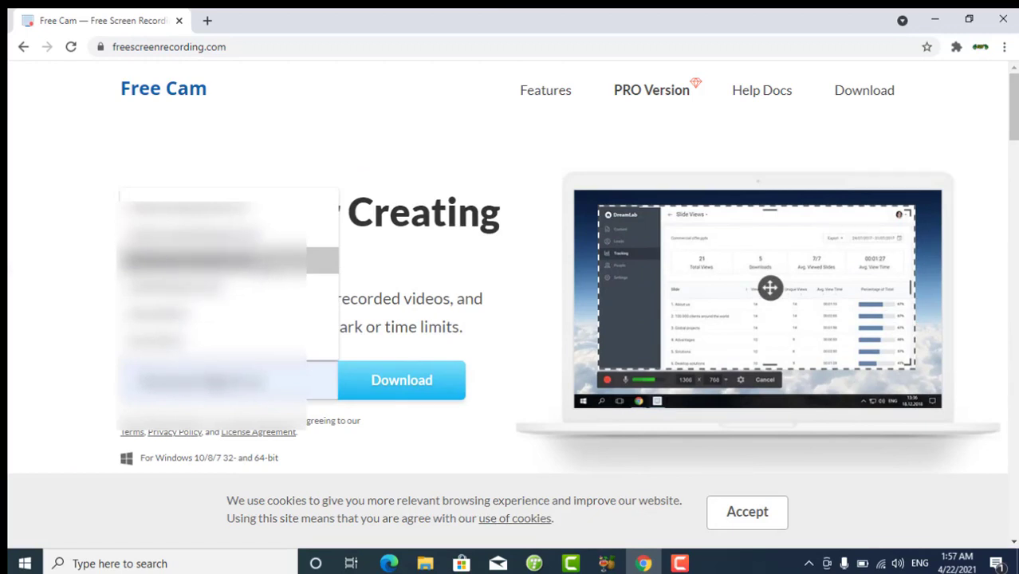
# Fill in the saved e-mail address, download the Free Cam installer and keep the free_cam_8_7_0.msi file
pyautogui.press('Up')
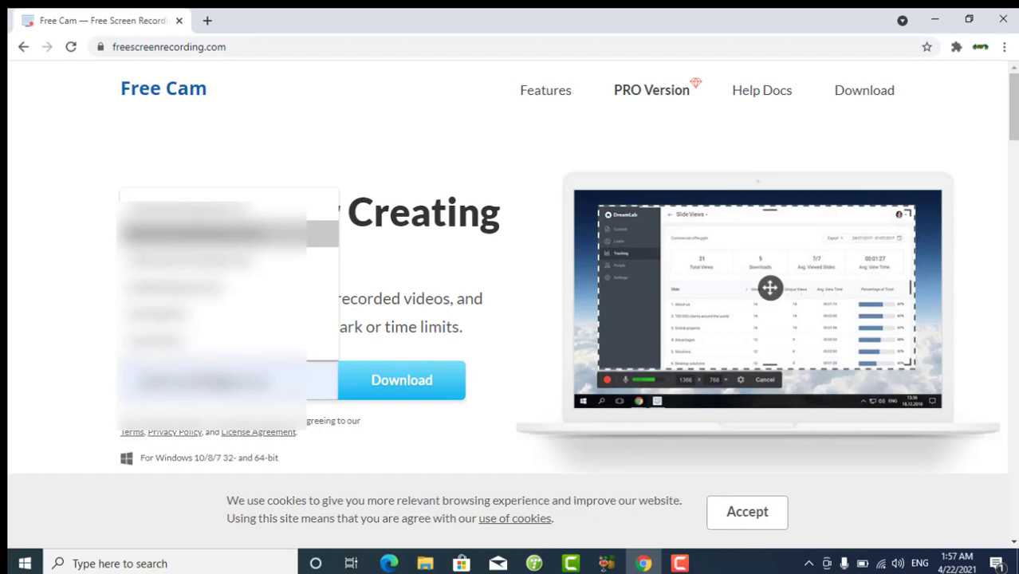
pyautogui.press('Return')
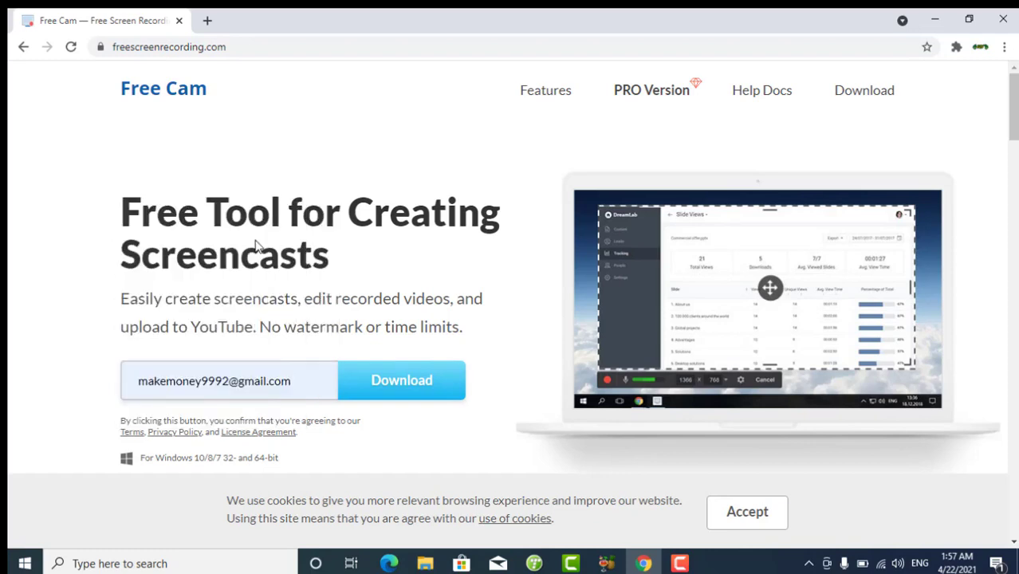
pyautogui.click(390, 390)
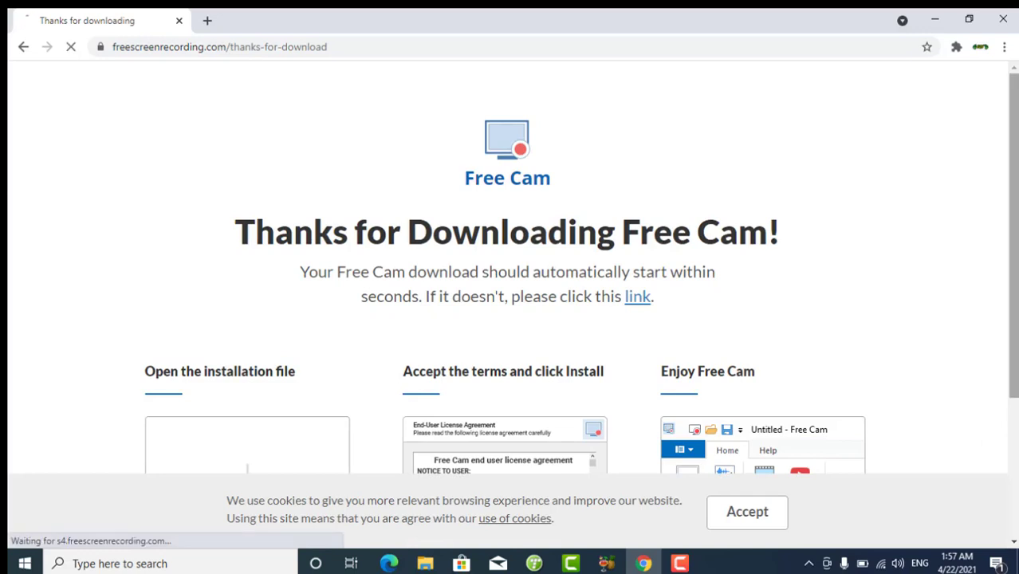
pyautogui.moveTo(1014, 234); pyautogui.dragTo(1016, 344)
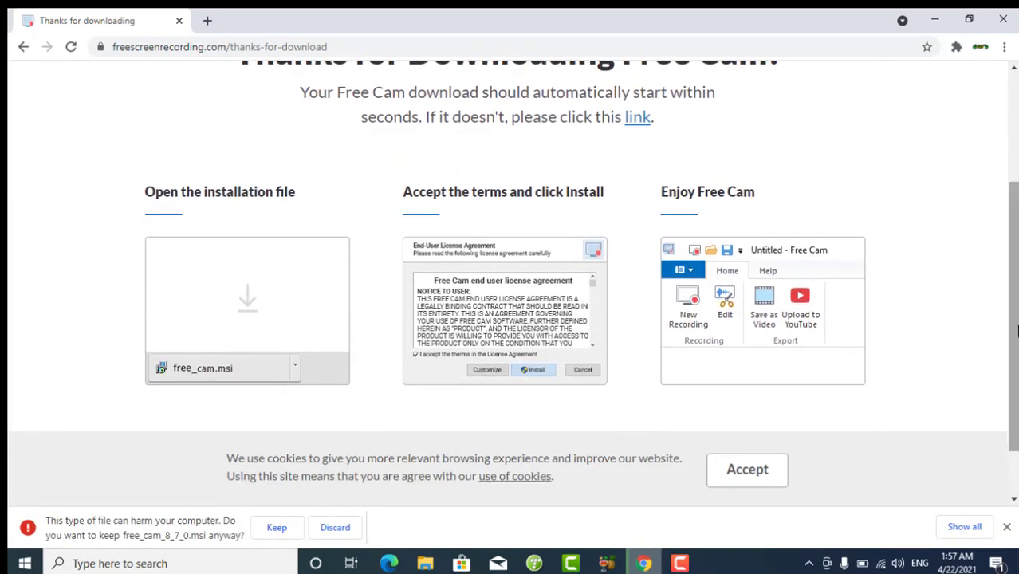
pyautogui.click(269, 535)
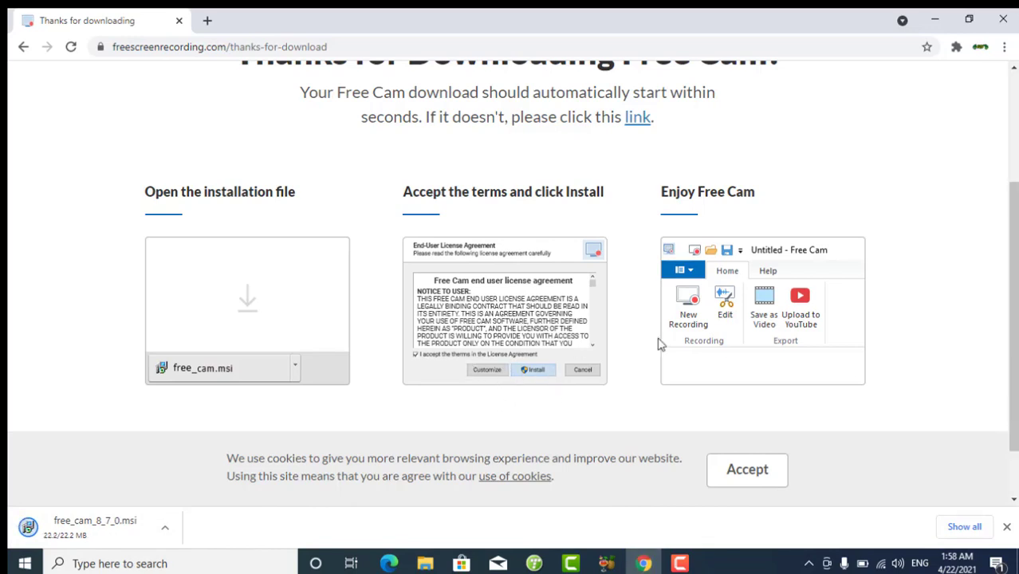
# Switch to File Explorer and start installing free_cam_8_7_0 from the Downloads folder
pyautogui.scroll(-1, 1012, 319)
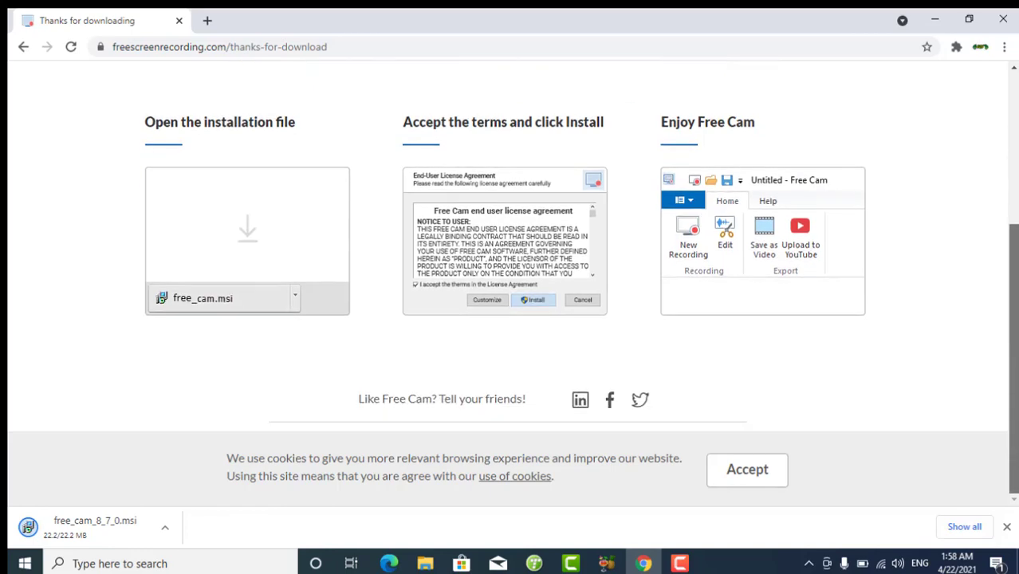
pyautogui.scroll(3, 1013, 351)
pyautogui.scroll(-2, 1013, 351)
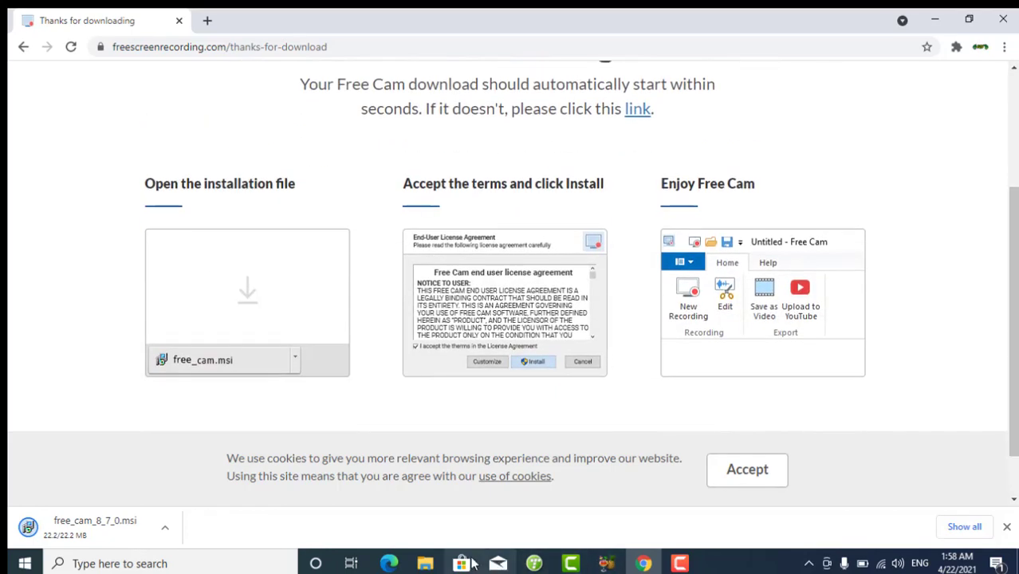
pyautogui.click(422, 565)
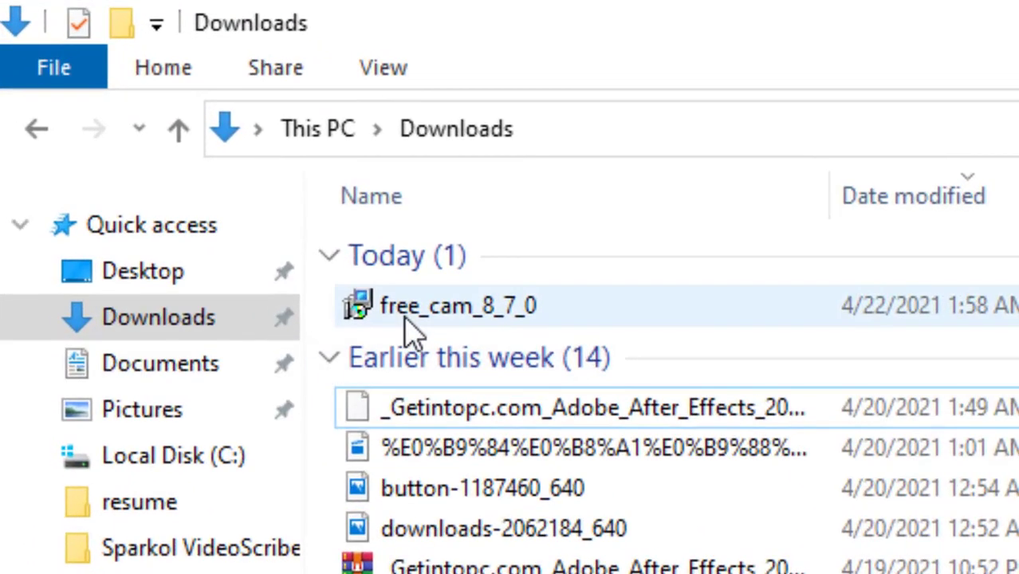
pyautogui.click(241, 188)
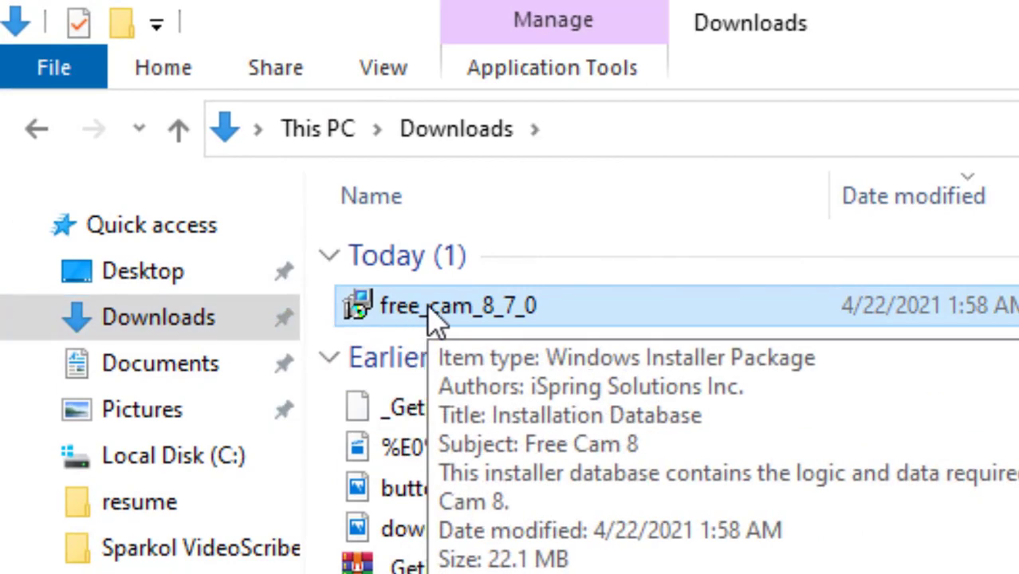
pyautogui.rightClick(429, 313)
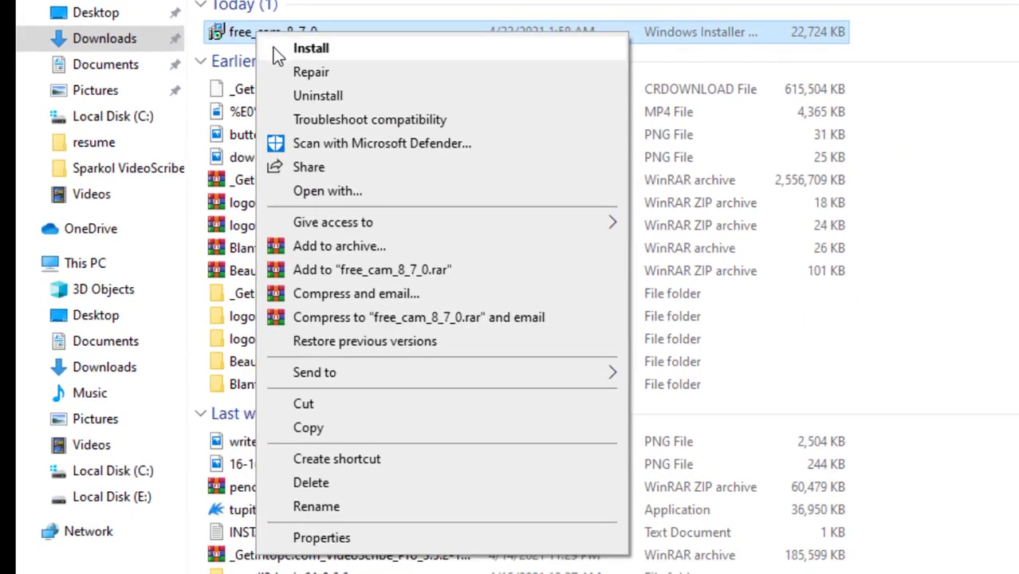
pyautogui.click(273, 47)
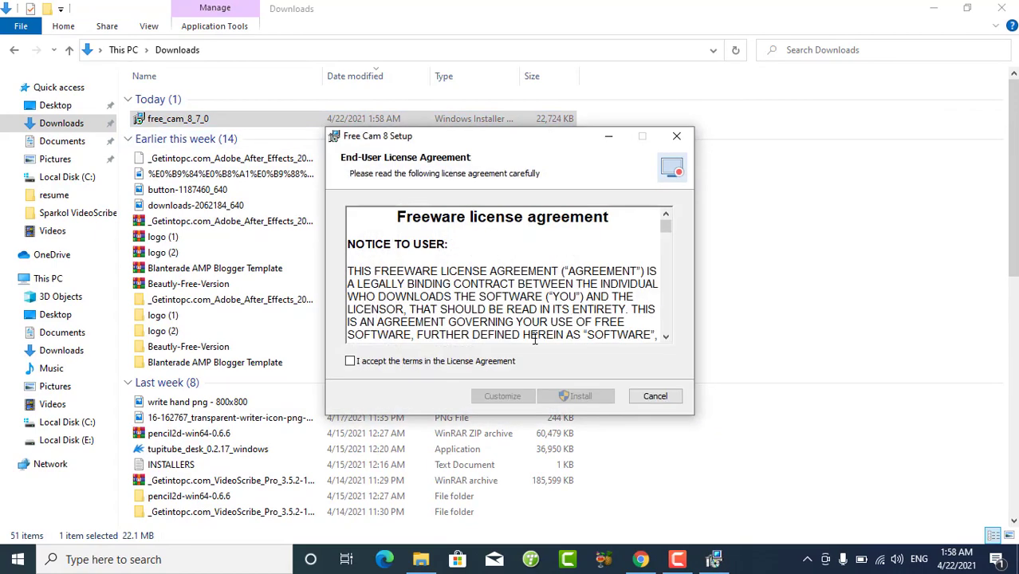
# Accept the license agreement, install Free Cam 8 and launch it from the finished setup wizard
pyautogui.click(350, 361)
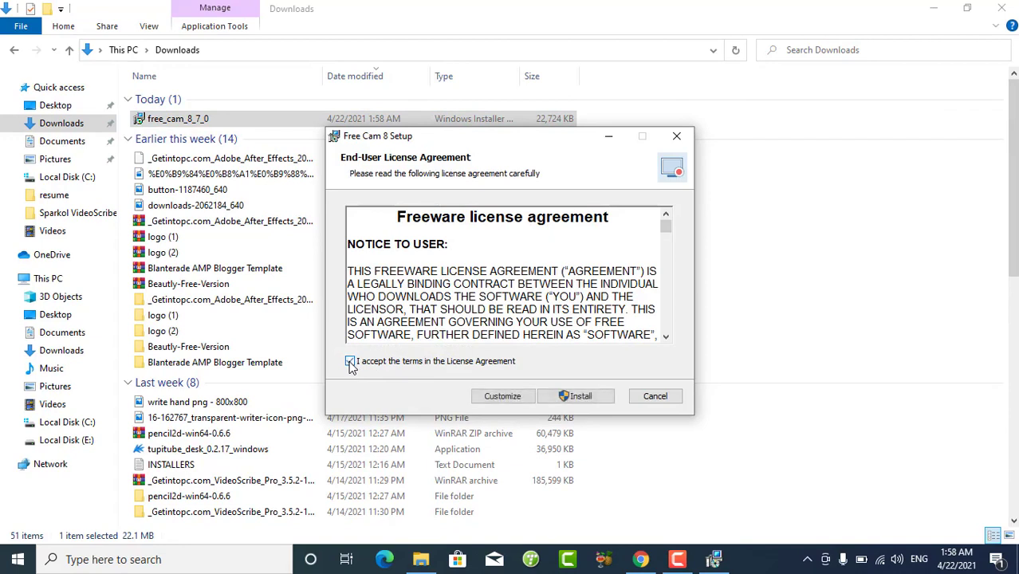
pyautogui.click(566, 396)
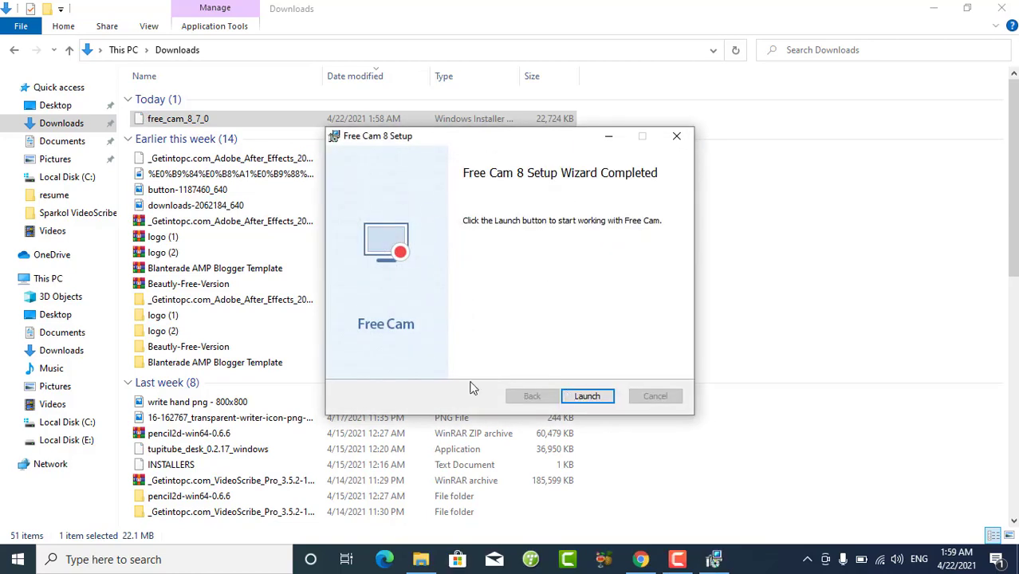
pyautogui.click(585, 401)
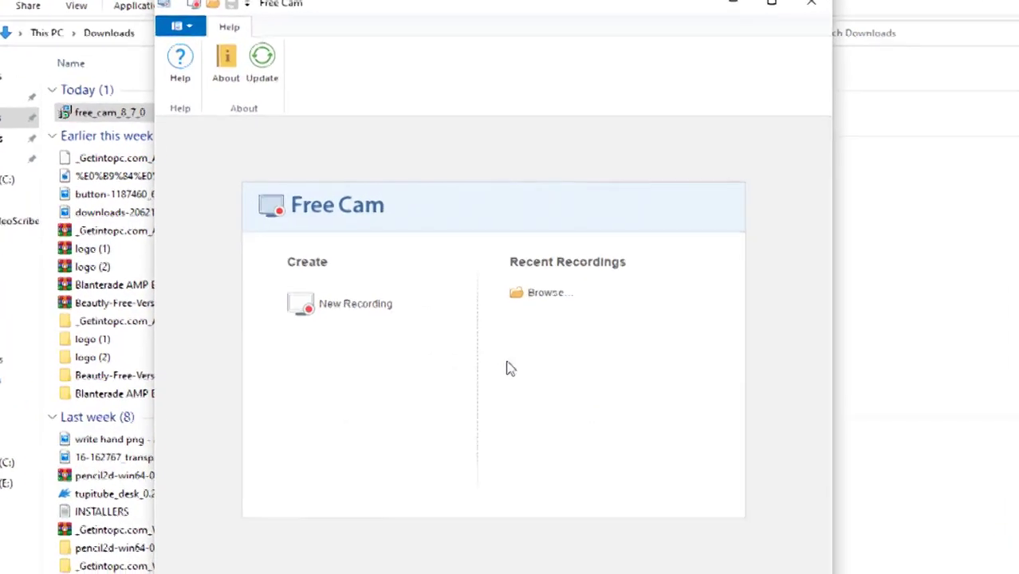
# Create a new recording and set its recording area to Fullscreen
pyautogui.click(375, 313)
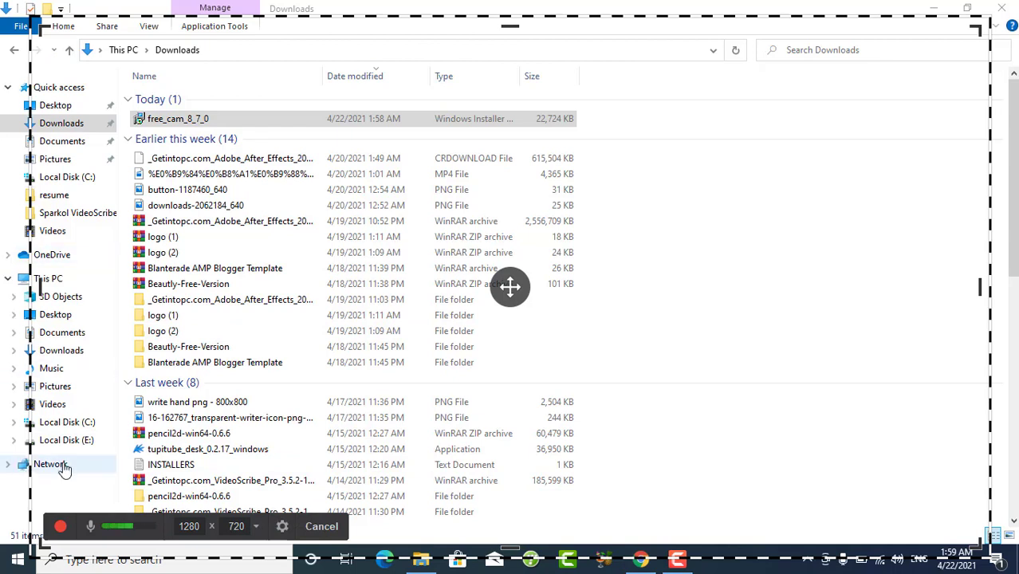
pyautogui.click(256, 527)
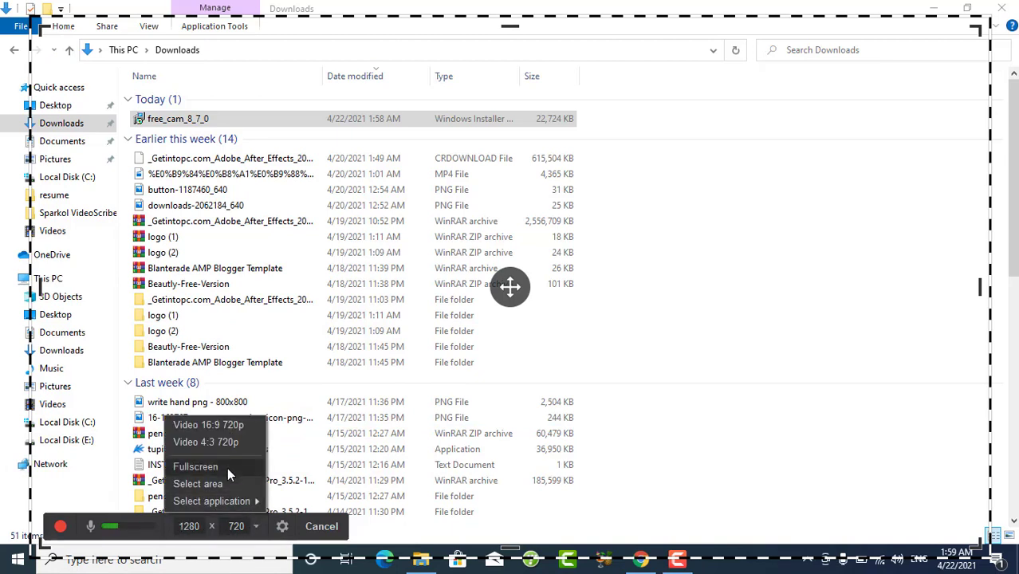
pyautogui.click(227, 468)
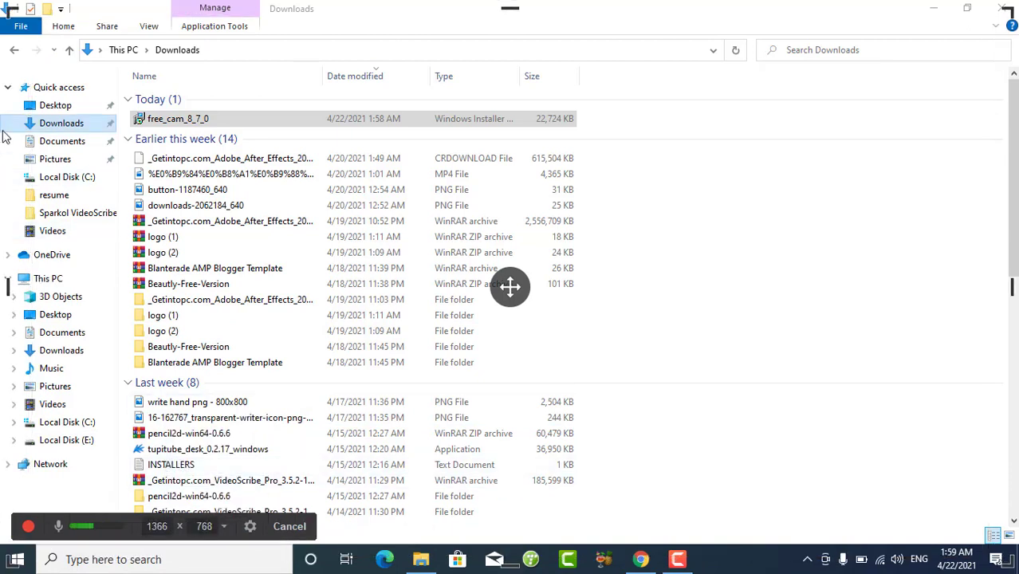
# Select a custom 1366 x 638 recording area covering the file list of the Downloads window
pyautogui.click(227, 530)
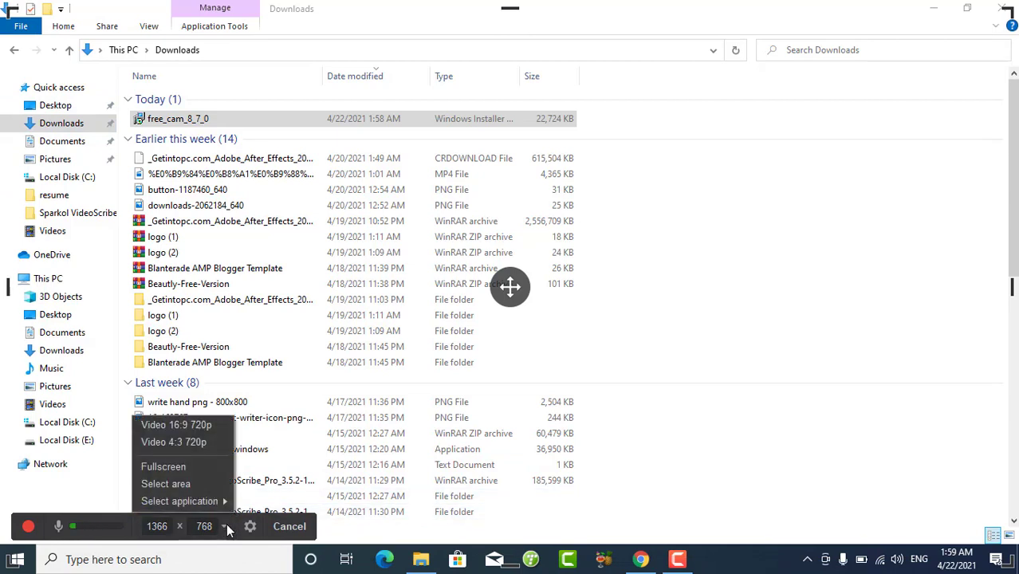
pyautogui.click(200, 484)
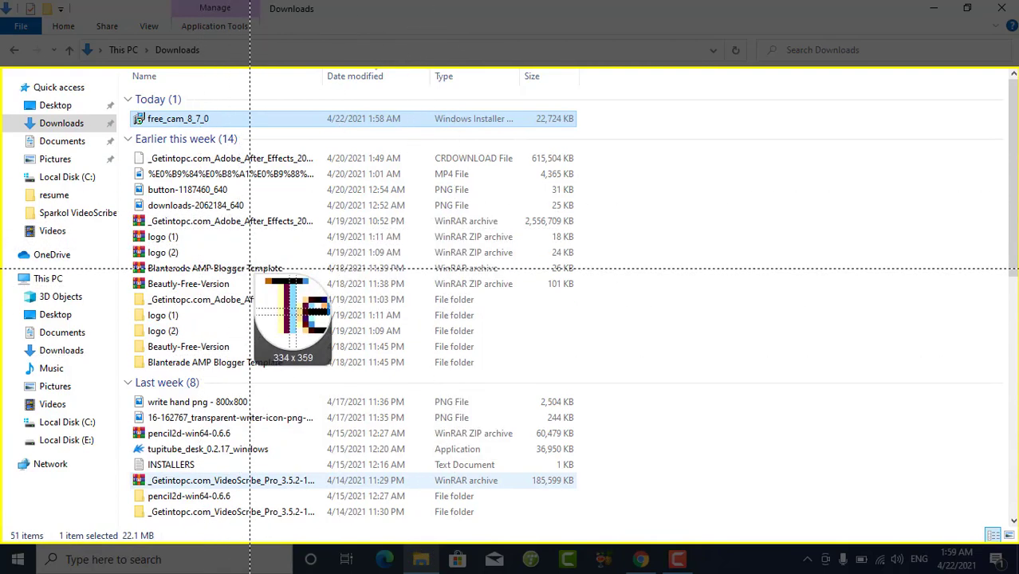
pyautogui.click(251, 268)
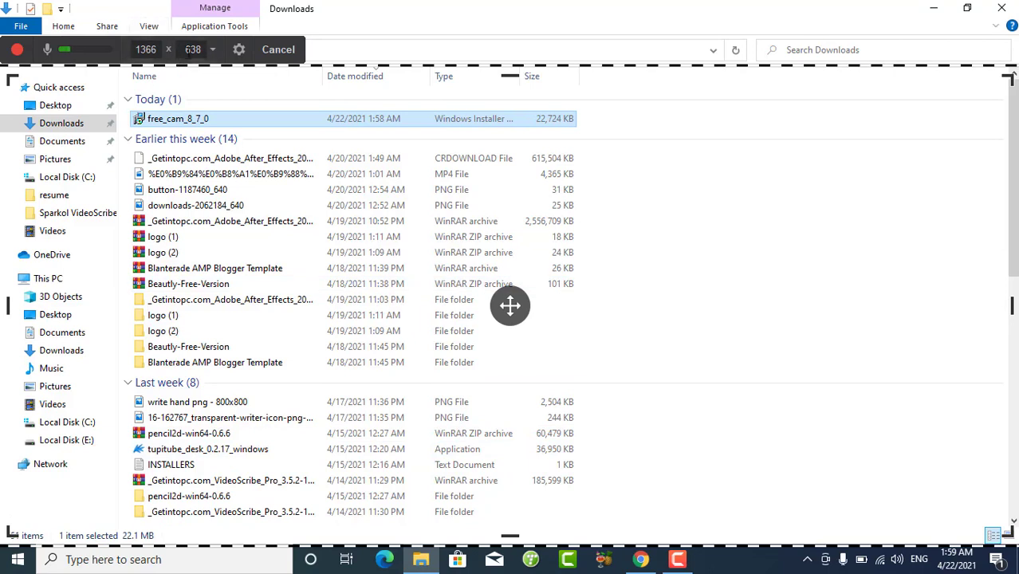
# Set the recording area back to Fullscreen
pyautogui.click(214, 49)
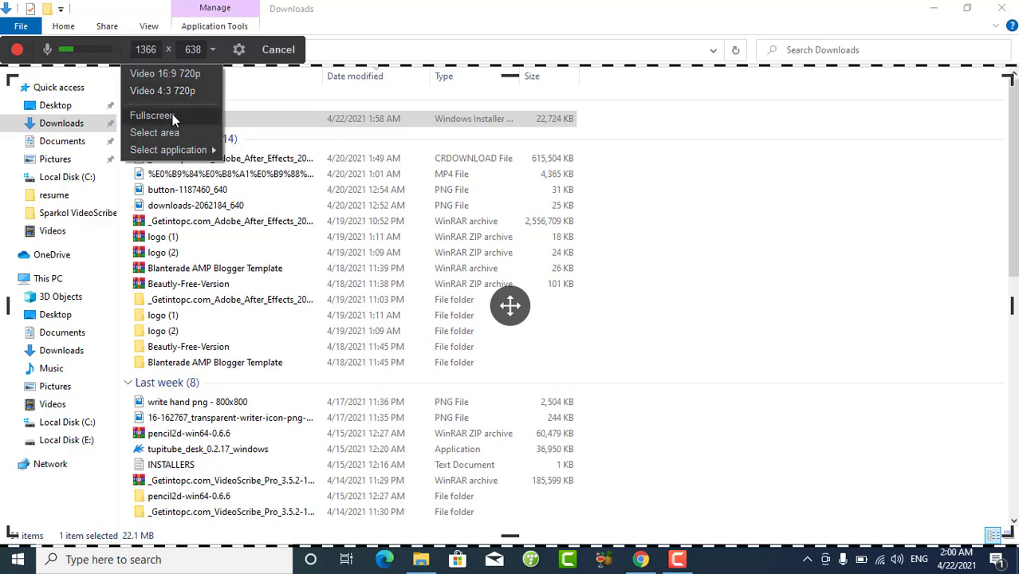
pyautogui.click(172, 116)
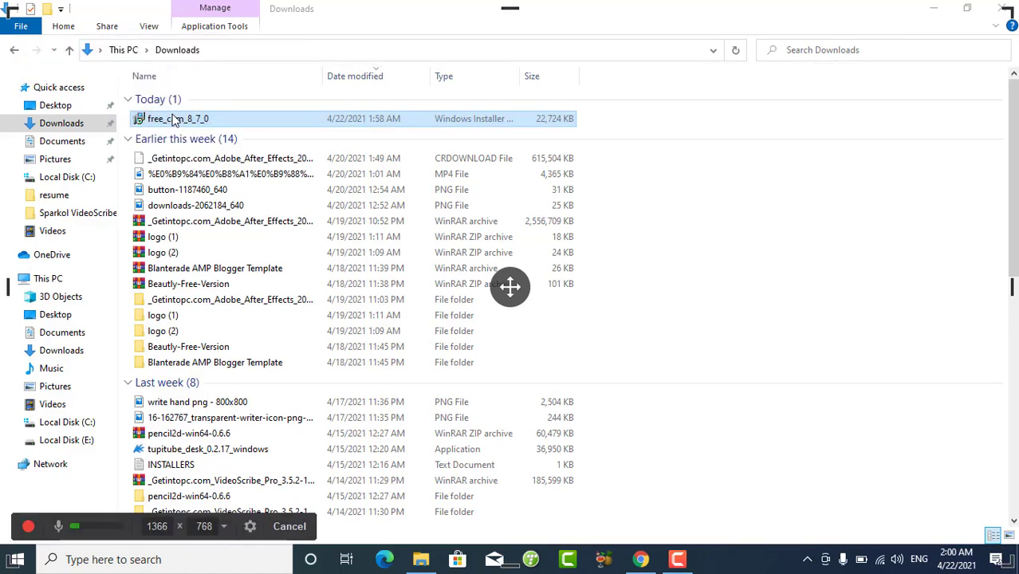
pyautogui.click(223, 533)
pyautogui.click(190, 469)
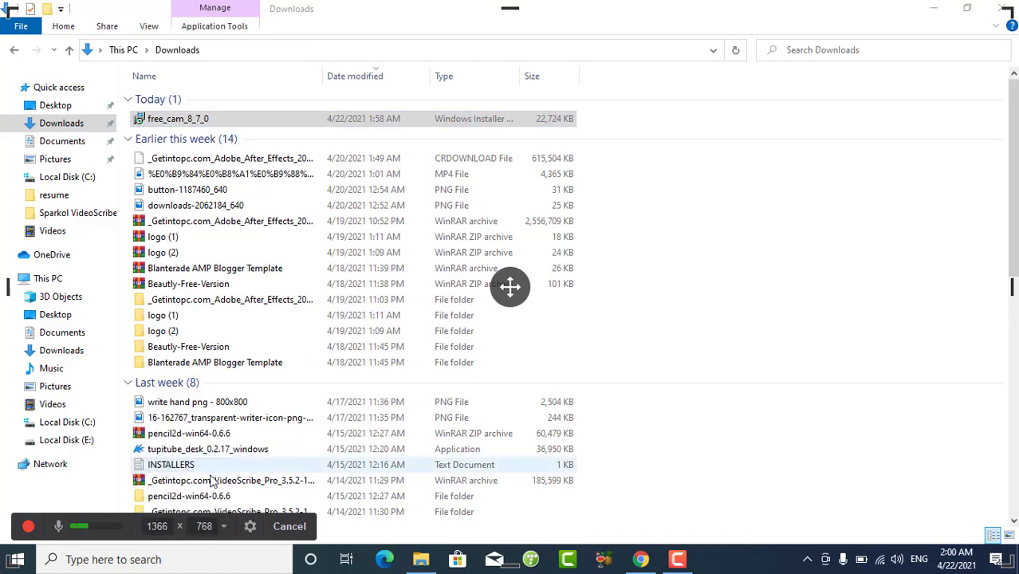
# Open the recording settings and toggle microphone recording off and on, leaving it enabled
pyautogui.click(250, 526)
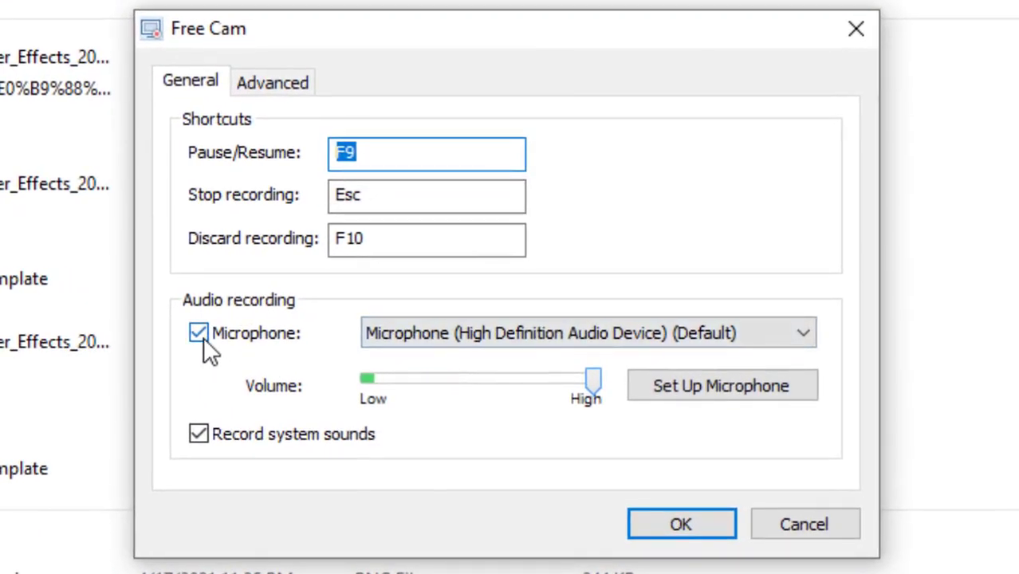
pyautogui.click(203, 336)
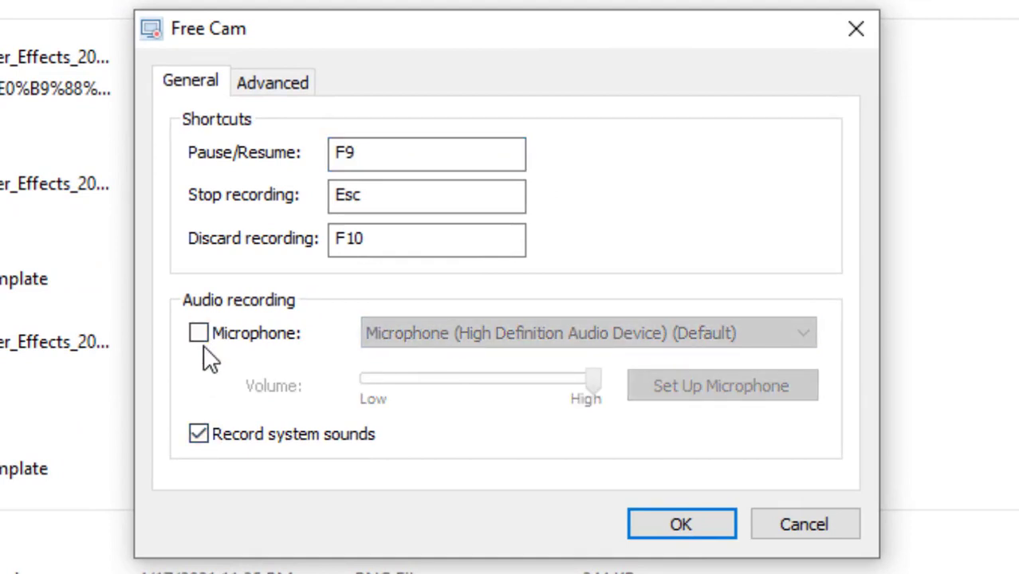
pyautogui.click(198, 336)
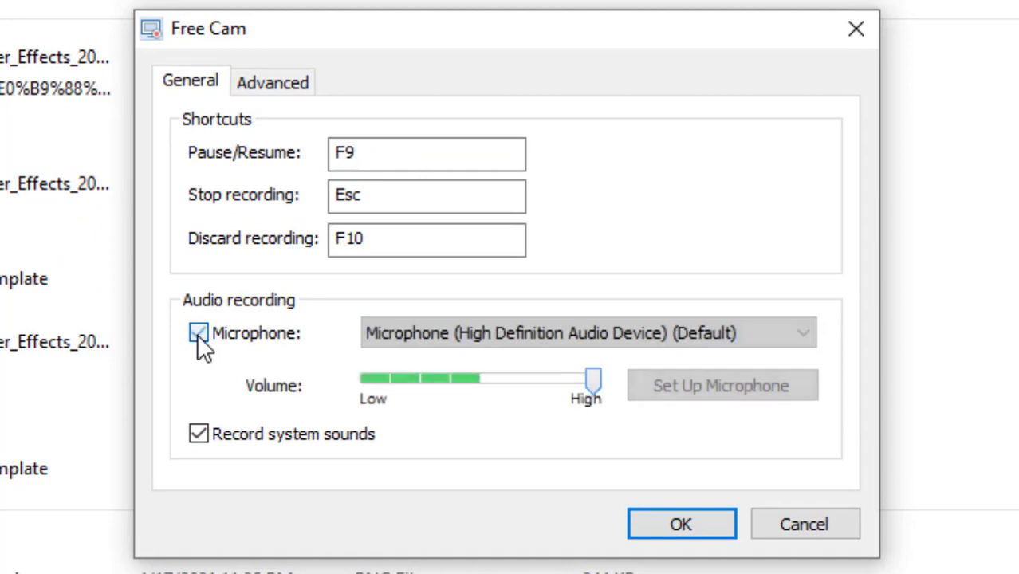
pyautogui.click(198, 336)
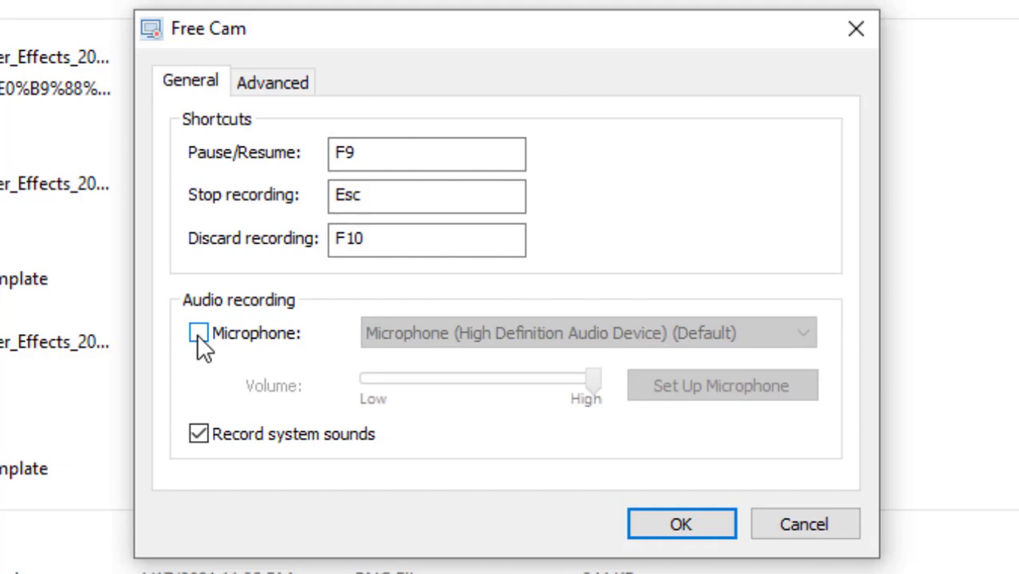
pyautogui.click(197, 333)
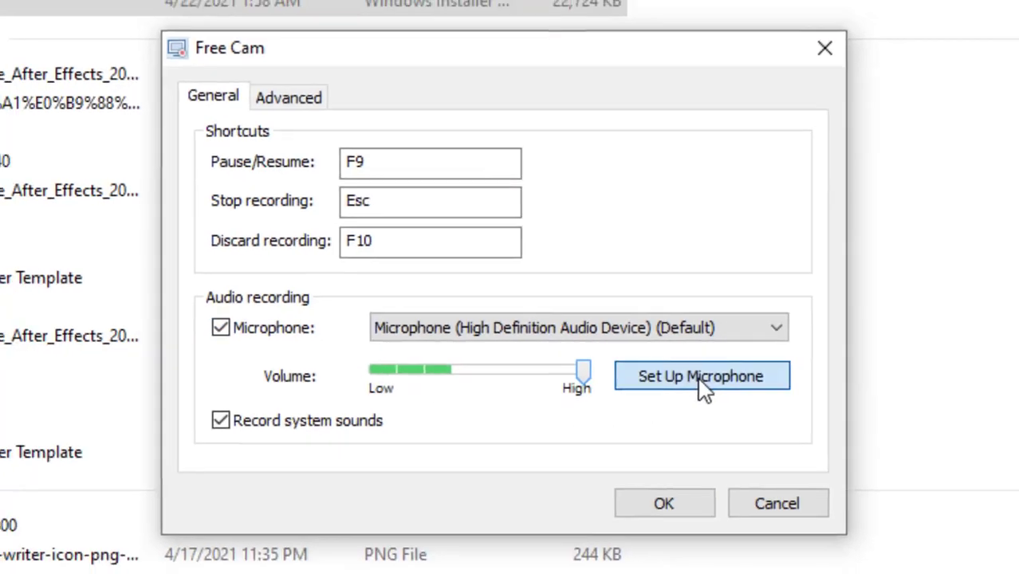
# Run the microphone setup wizard through the recommendations and the read-aloud test, and finish it
pyautogui.click(718, 387)
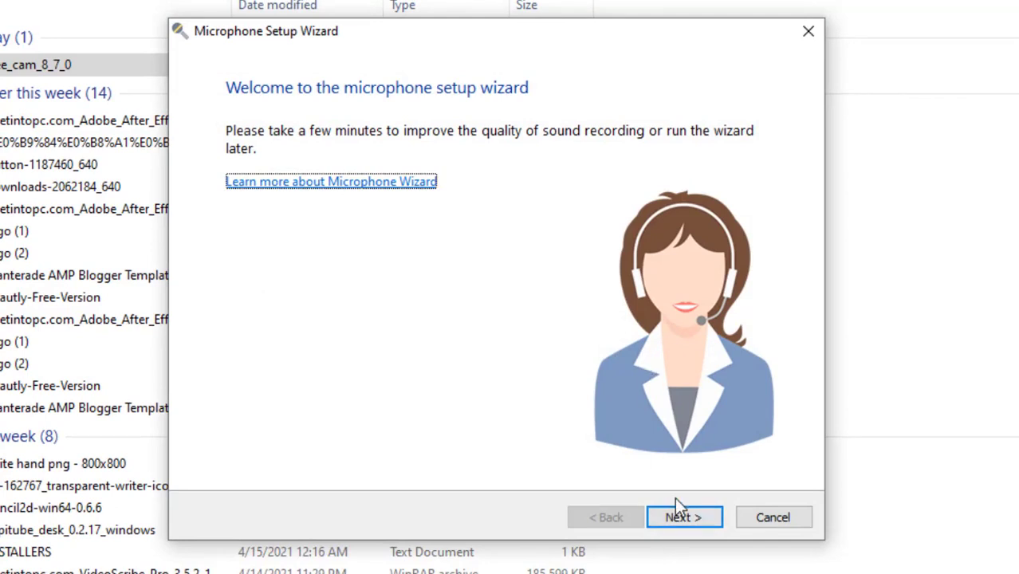
pyautogui.click(680, 518)
pyautogui.click(679, 518)
pyautogui.click(679, 518)
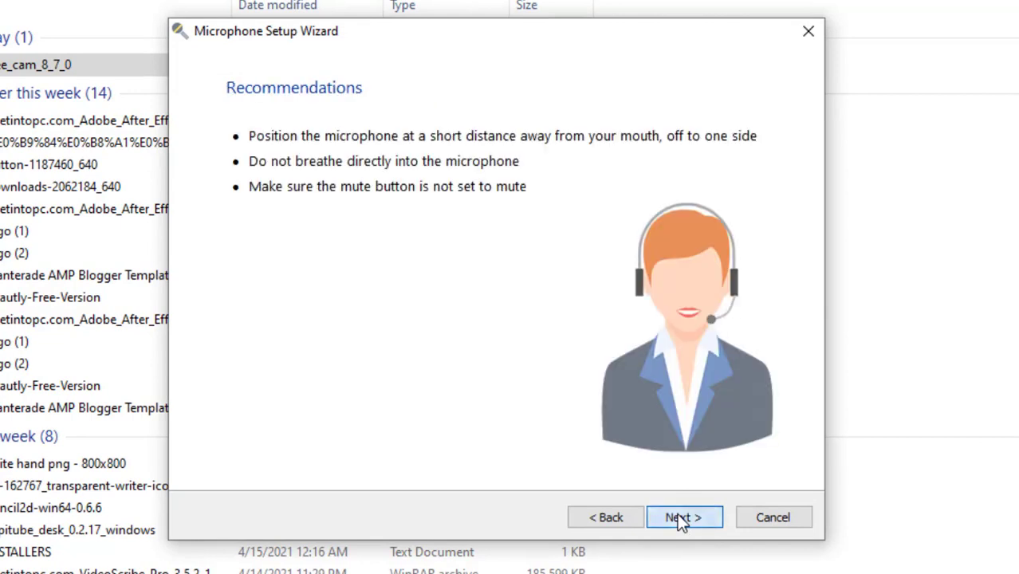
pyautogui.click(680, 518)
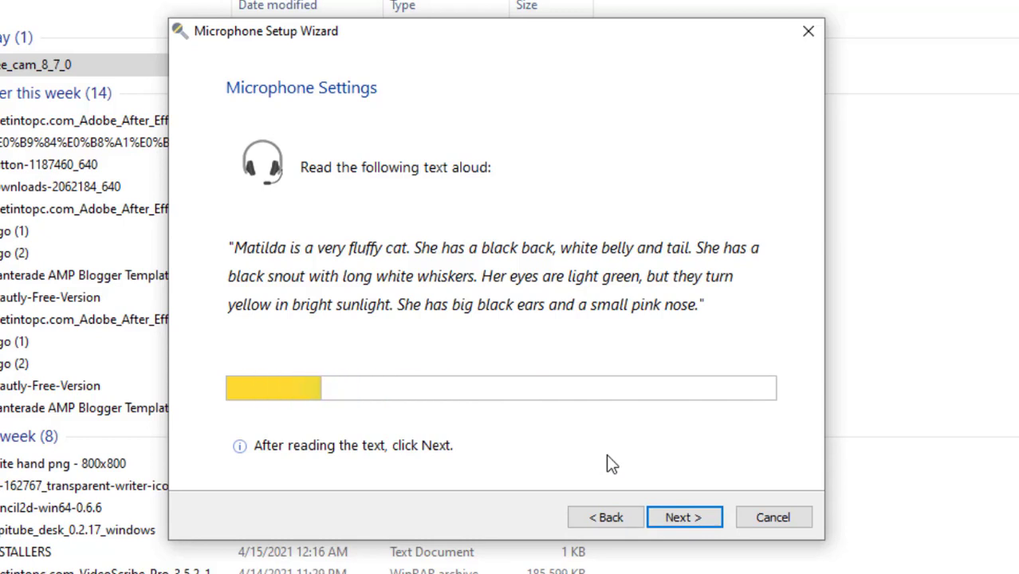
pyautogui.click(684, 518)
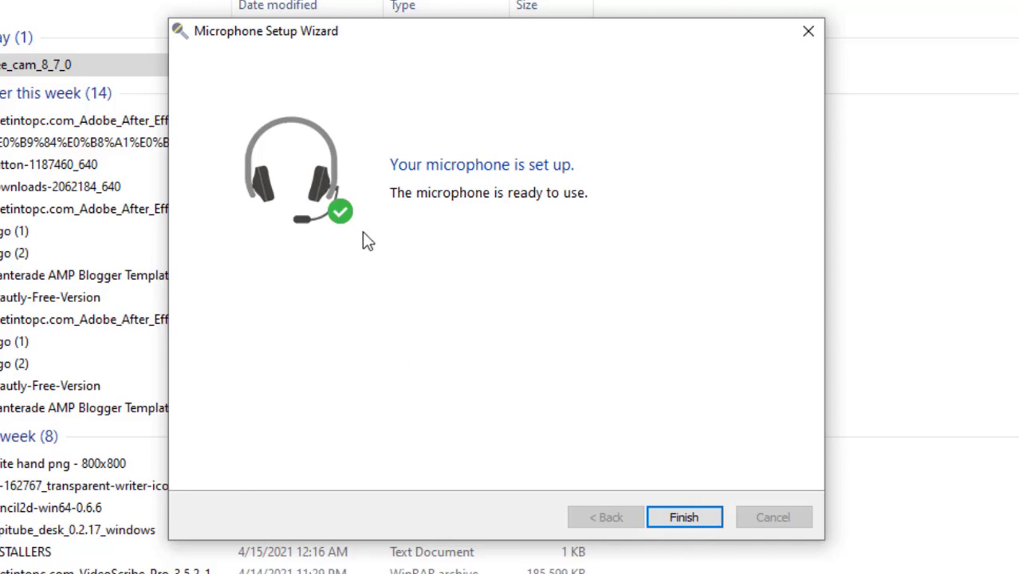
pyautogui.click(679, 518)
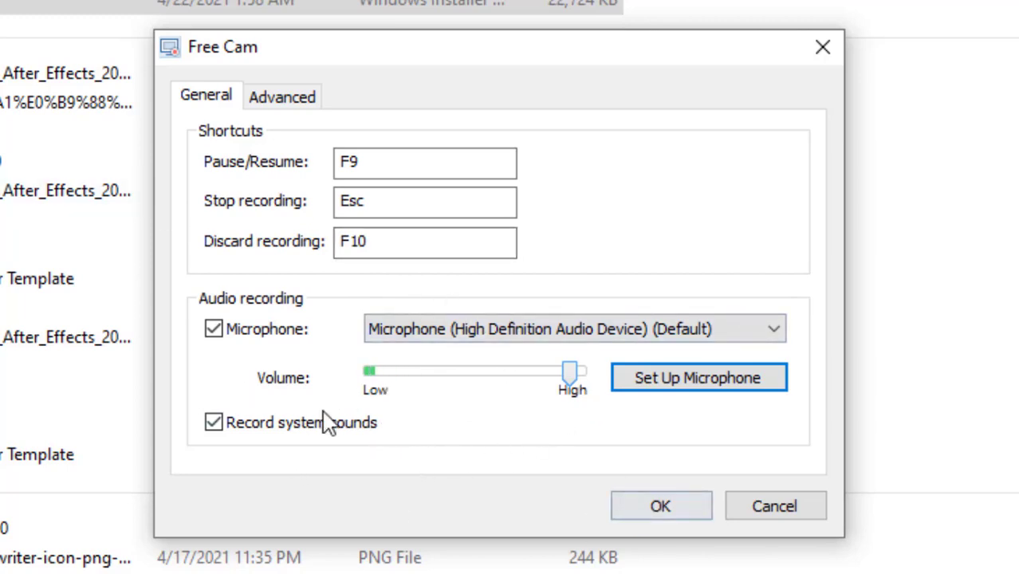
# Enable highlighting of the mouse cursor in the advanced recording settings
pyautogui.click(267, 113)
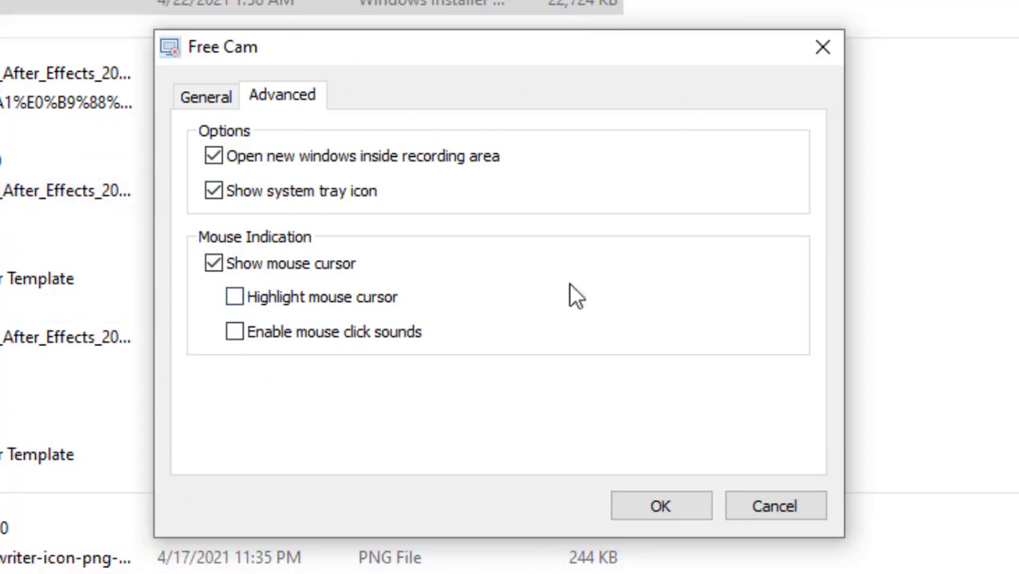
pyautogui.click(234, 298)
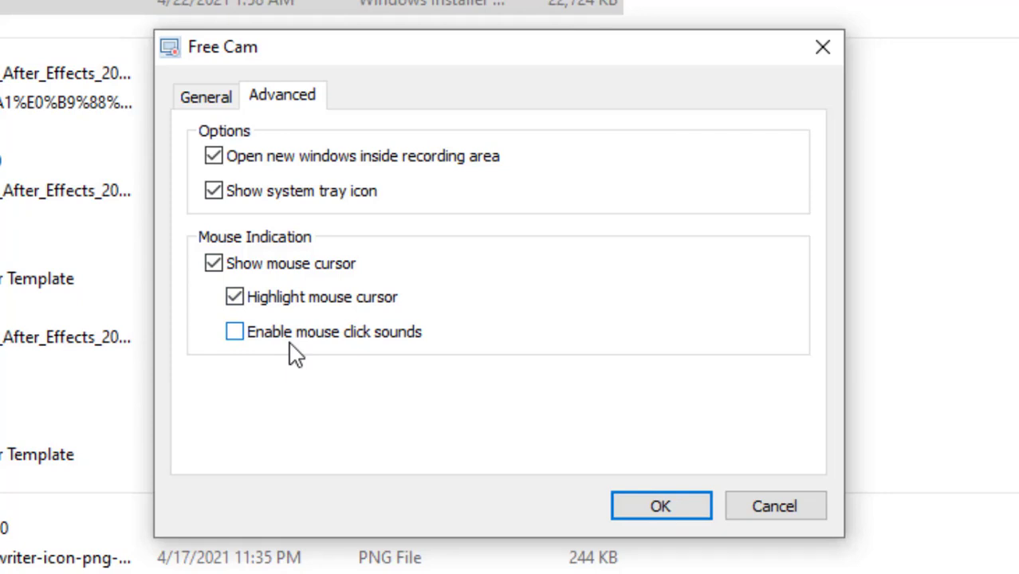
# Apply the advanced settings with mouse click sounds disabled, and make a fullscreen recording about 14 seconds long
pyautogui.click(235, 333)
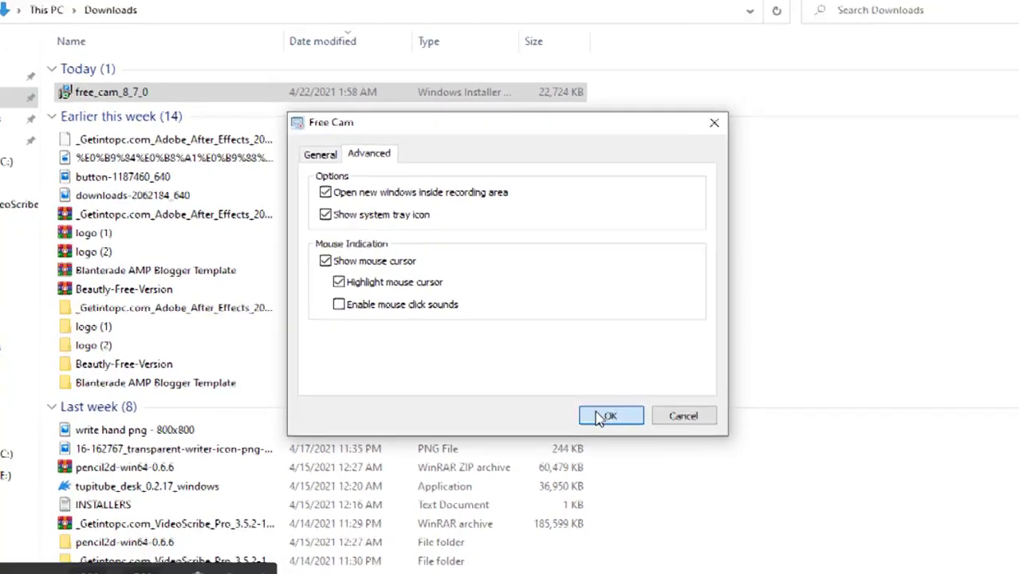
pyautogui.click(605, 416)
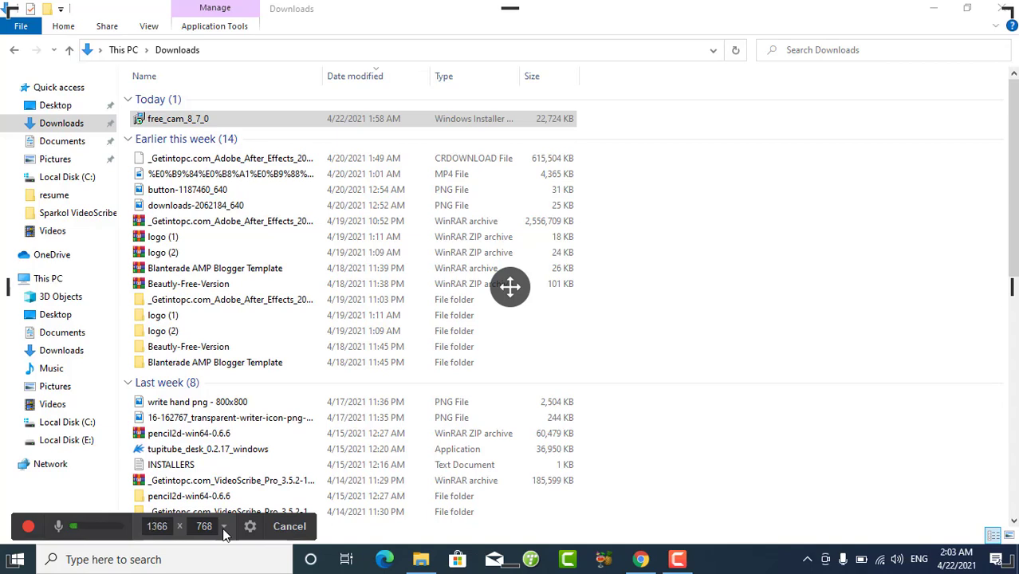
pyautogui.click(28, 531)
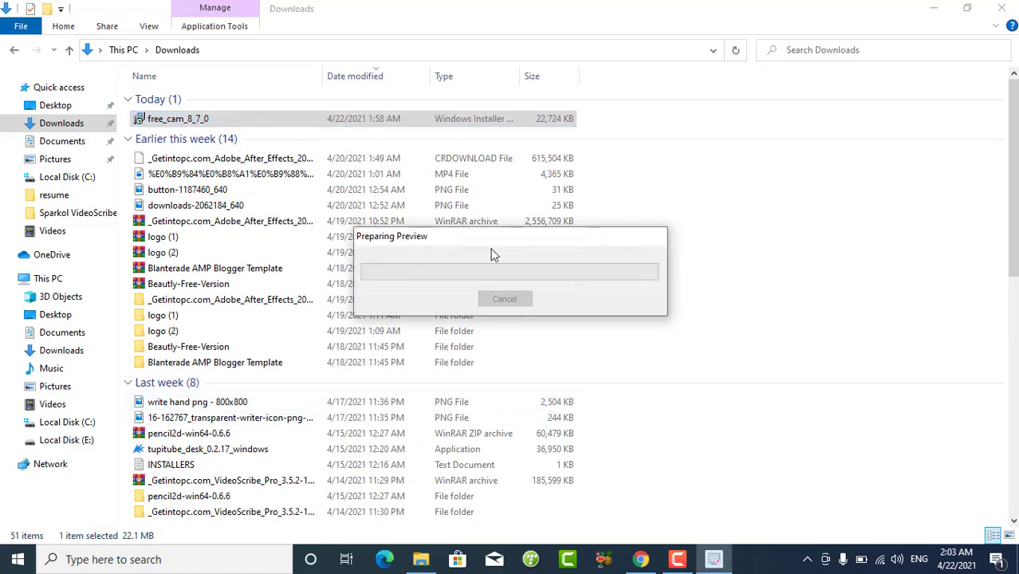
pyautogui.click(677, 559)
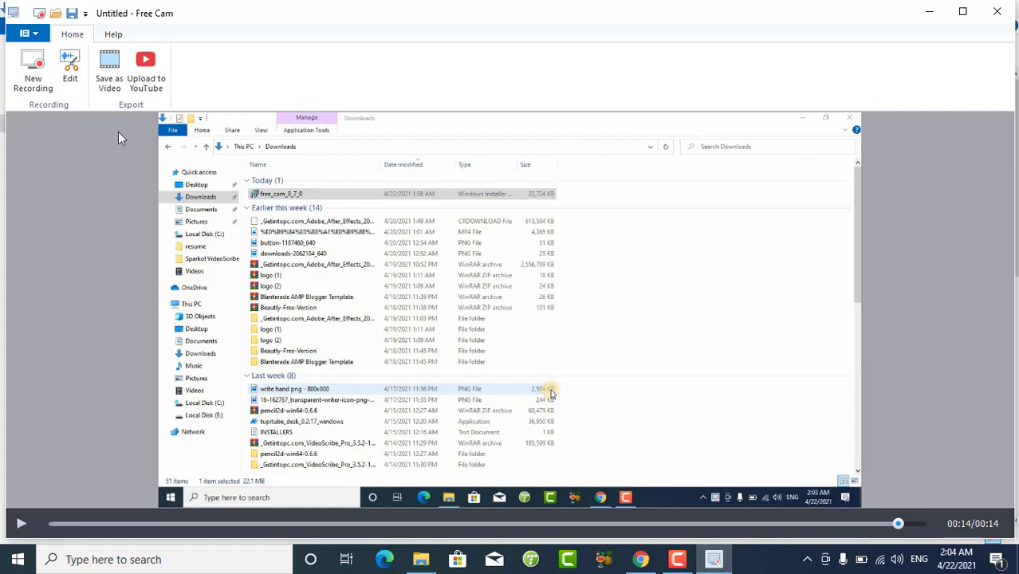
# Open the recording for editing, view the noise removal instructions, and save and close the editor
pyautogui.click(70, 71)
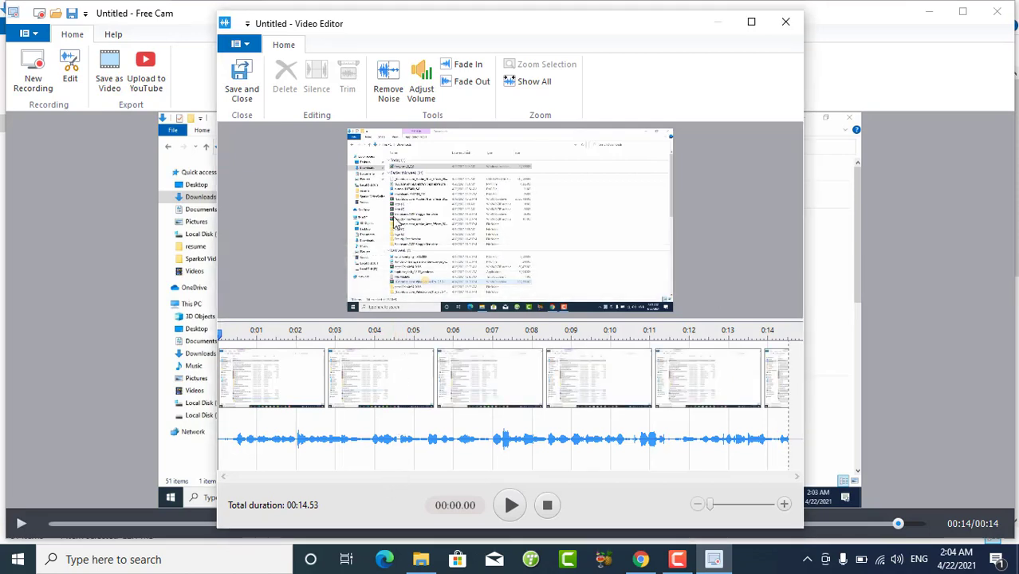
pyautogui.click(390, 89)
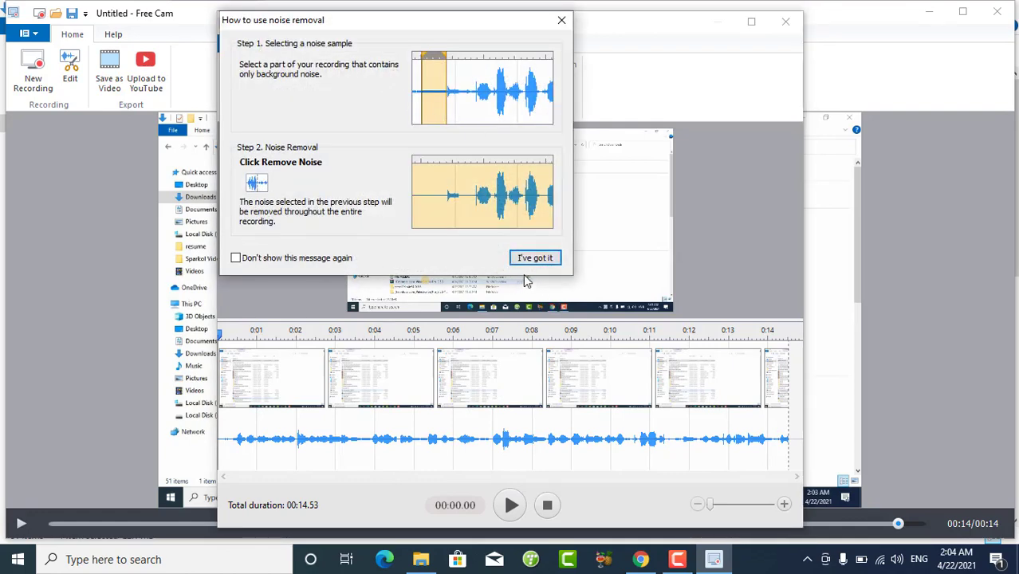
pyautogui.click(561, 22)
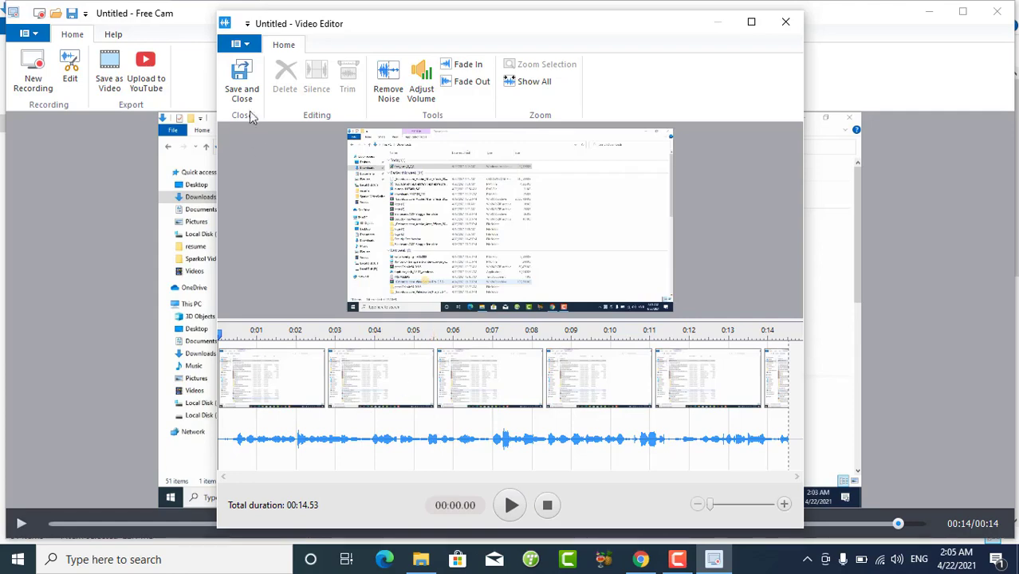
pyautogui.click(243, 92)
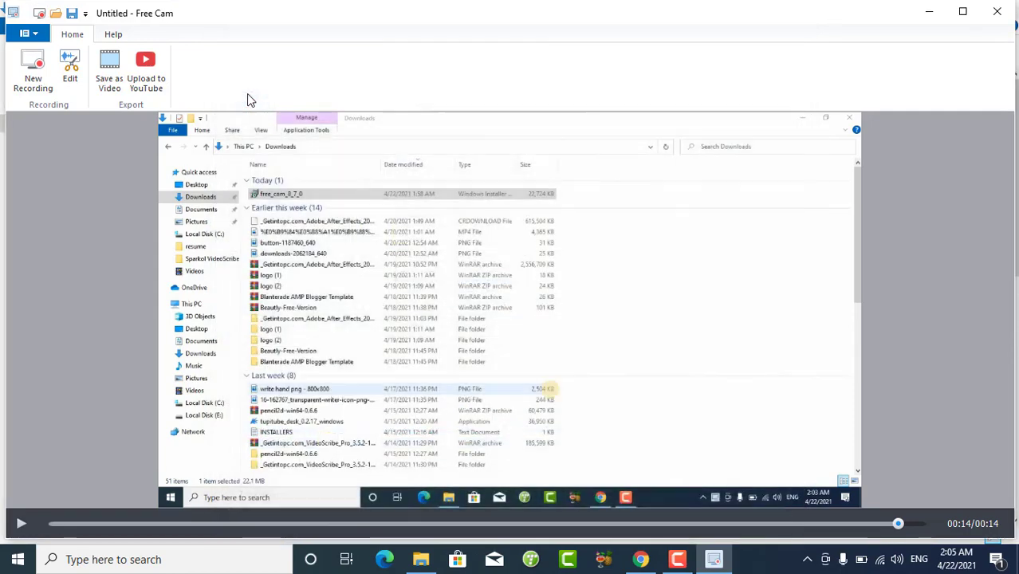
# Export the recording to the Videos folder as a WMV video named "recording"
pyautogui.click(106, 83)
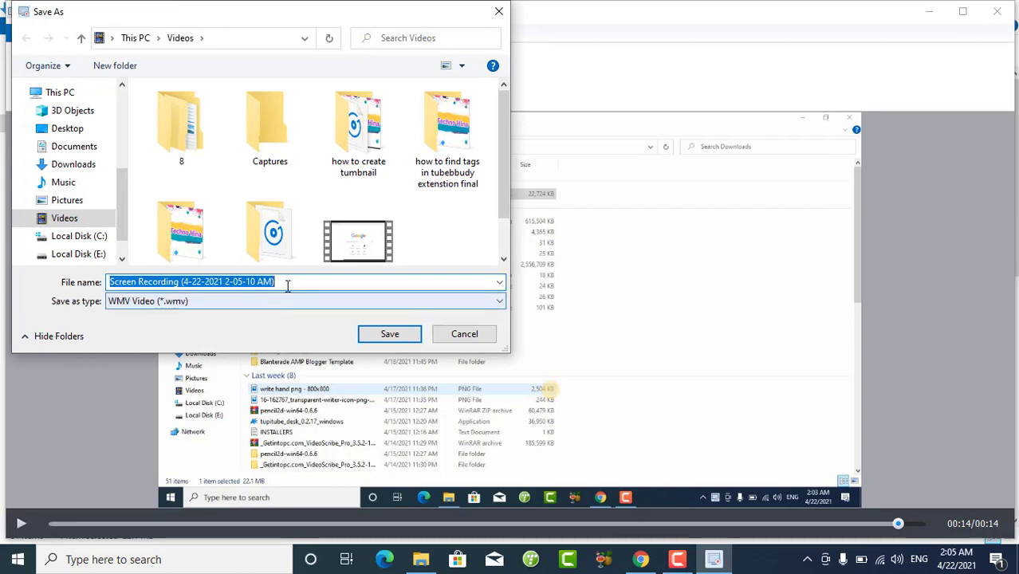
pyautogui.press('BackSpace')
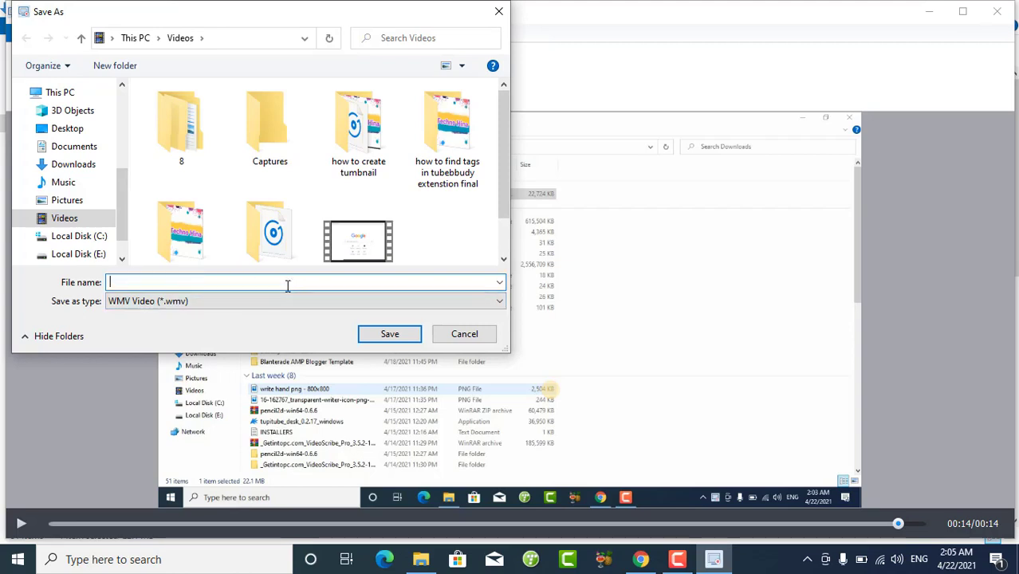
pyautogui.write('c')
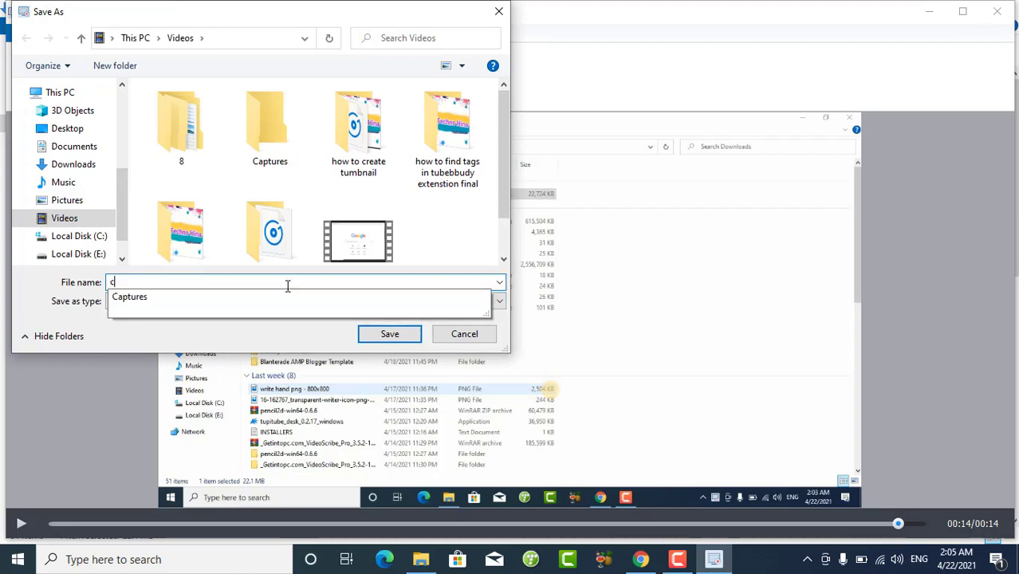
pyautogui.press('BackSpace')
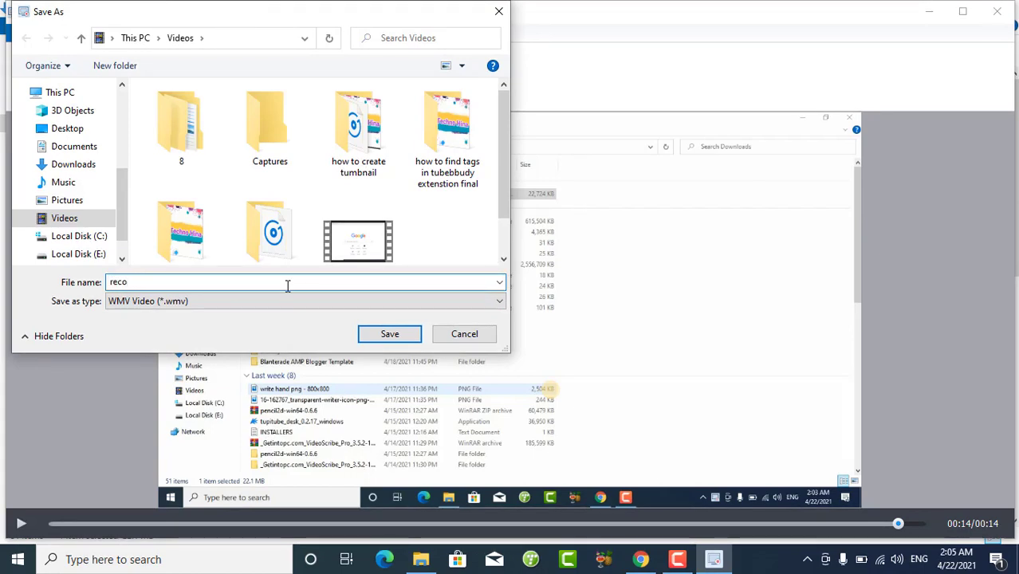
pyautogui.write('recording')
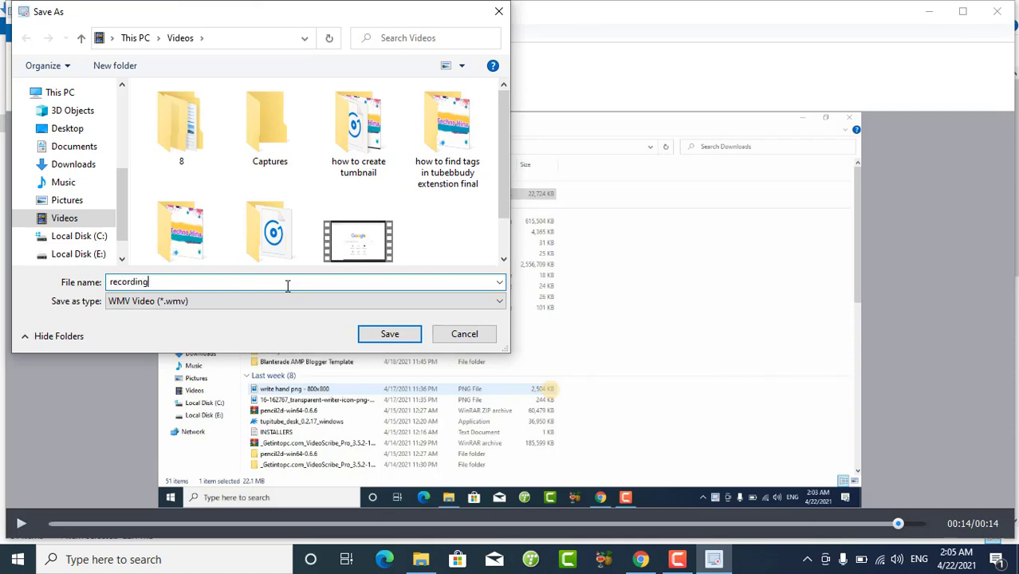
pyautogui.click(389, 334)
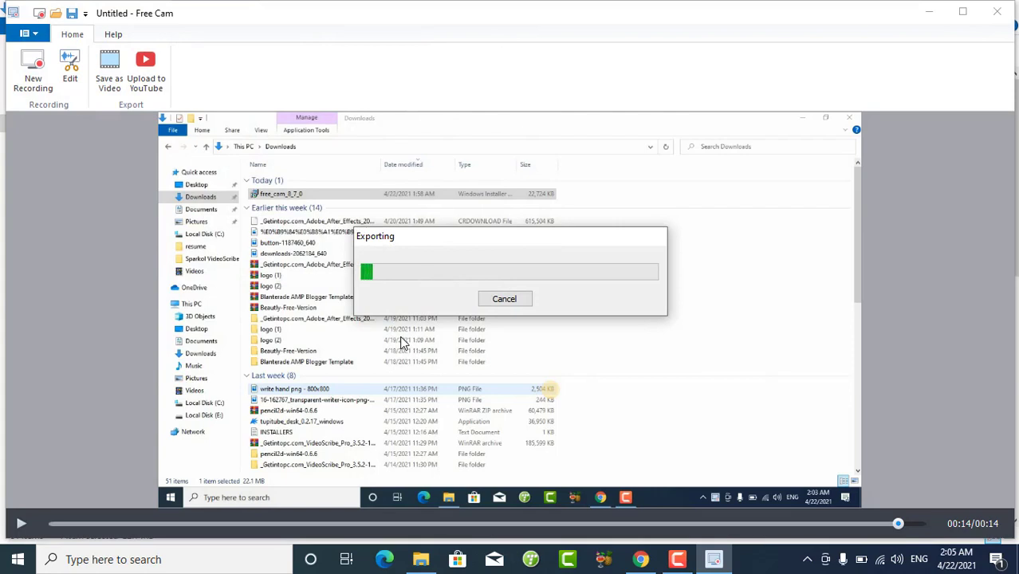